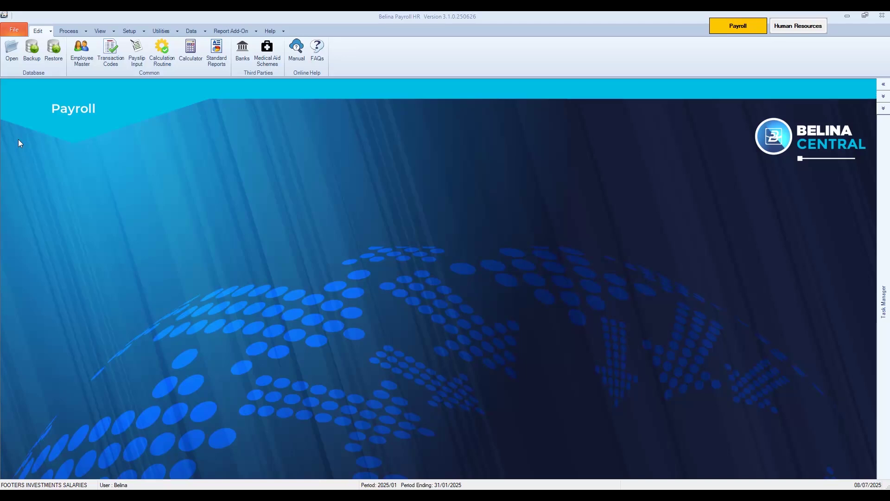
# - Open the registration form from Setup, dismiss its notice, and reach the online Terms & Conditions page
pyautogui.click(135, 33)
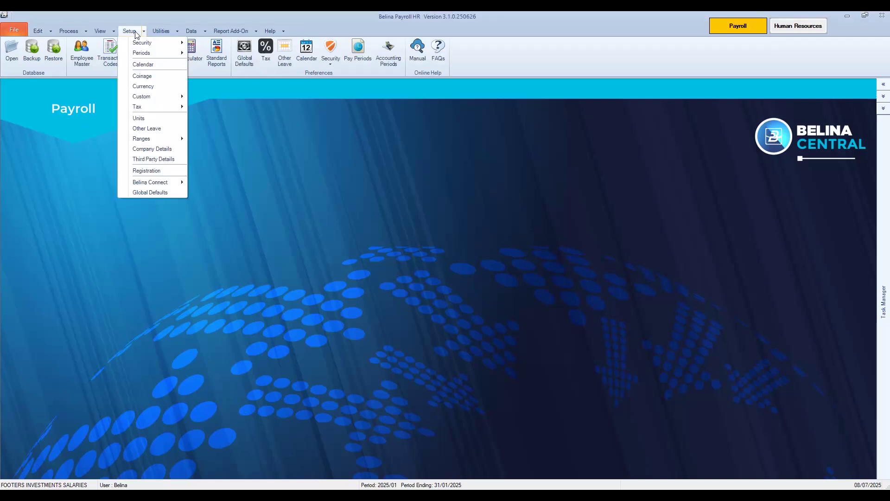
pyautogui.click(165, 171)
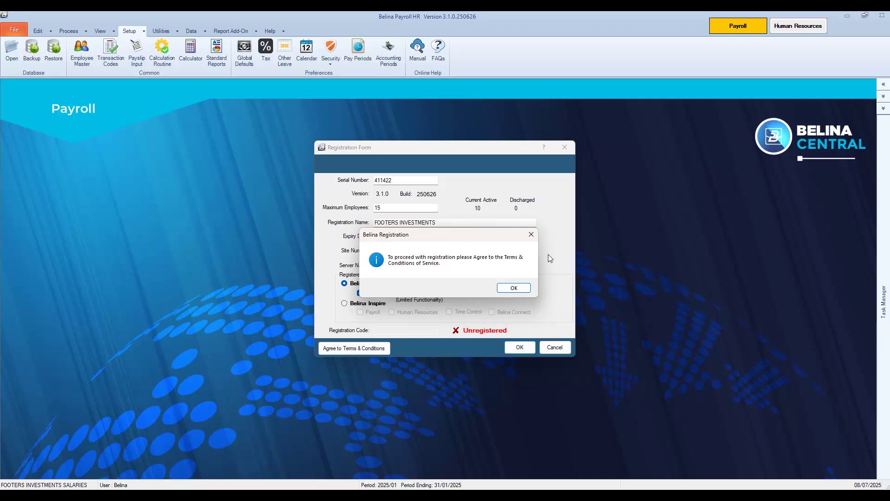
pyautogui.click(515, 288)
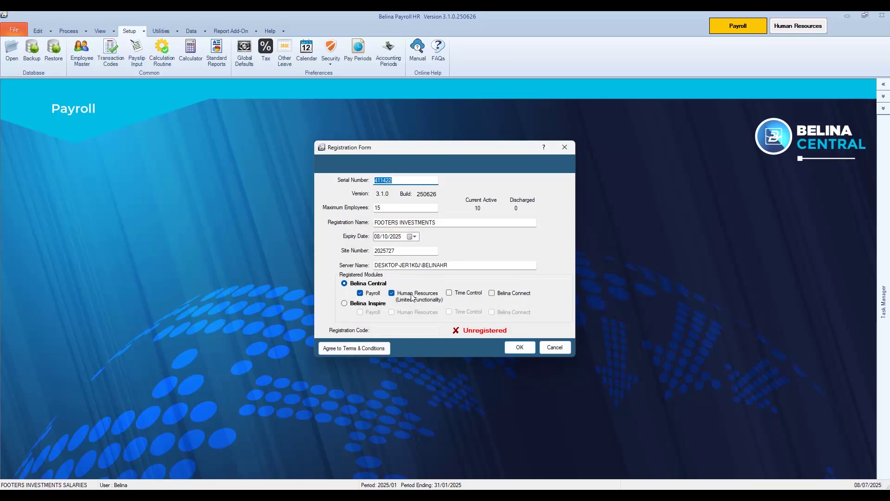
pyautogui.click(353, 347)
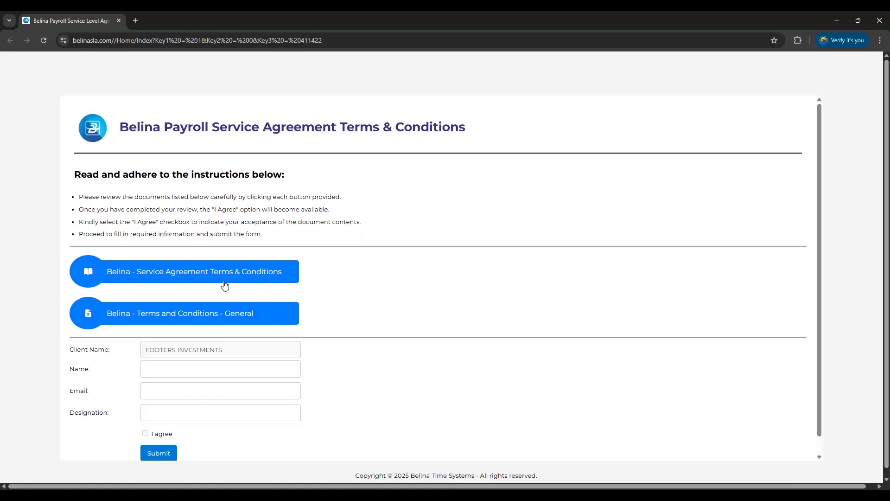
# - Read and close the service agreement terms PDF, then open the general terms PDF and jump to its end
pyautogui.click(178, 283)
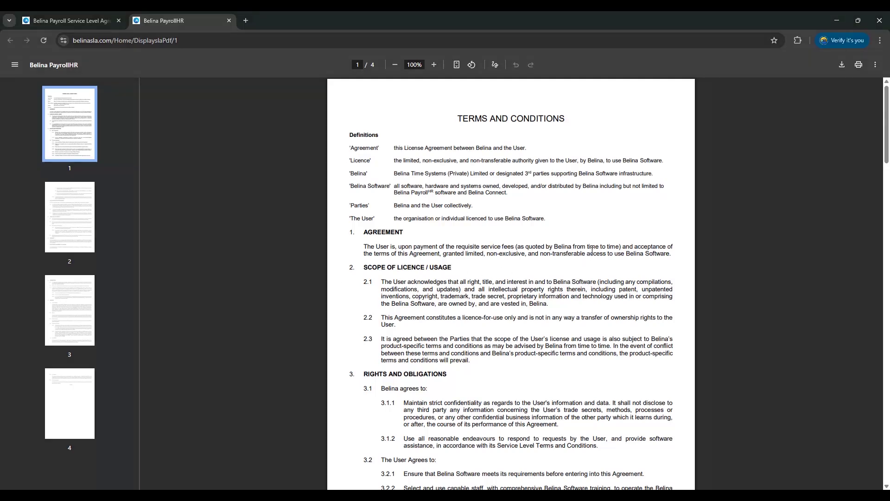
pyautogui.scroll(-1, 568, 264)
pyautogui.scroll(-2, 585, 257)
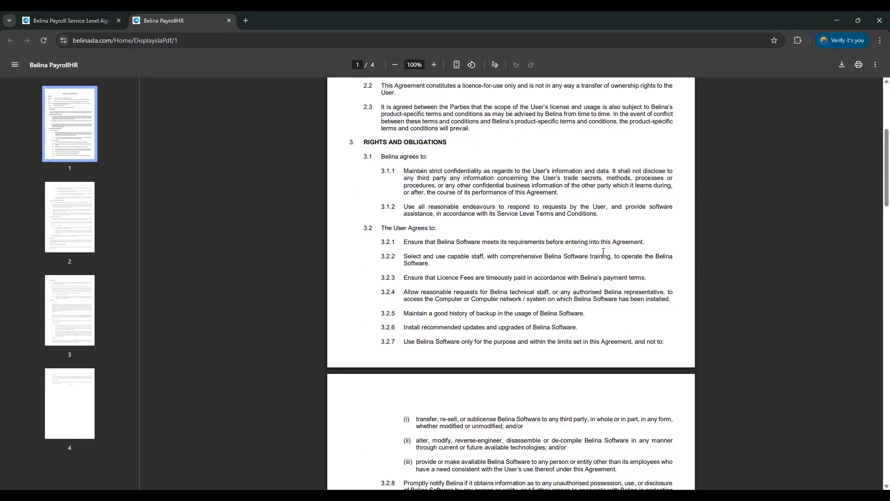
pyautogui.scroll(-3, 607, 255)
pyautogui.scroll(-1, 608, 255)
pyautogui.scroll(-3, 607, 255)
pyautogui.scroll(-4, 608, 255)
pyautogui.scroll(-3, 607, 255)
pyautogui.scroll(-2, 607, 256)
pyautogui.scroll(-3, 608, 255)
pyautogui.scroll(4, 607, 256)
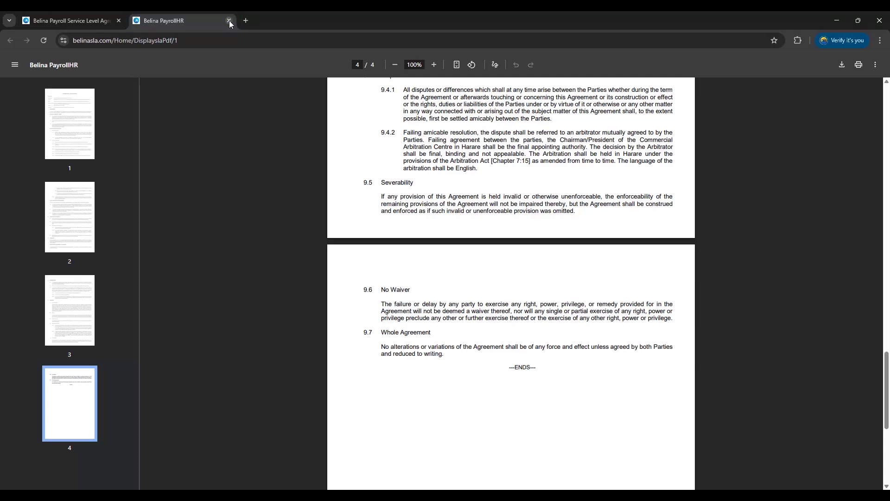
pyautogui.click(228, 21)
pyautogui.click(185, 319)
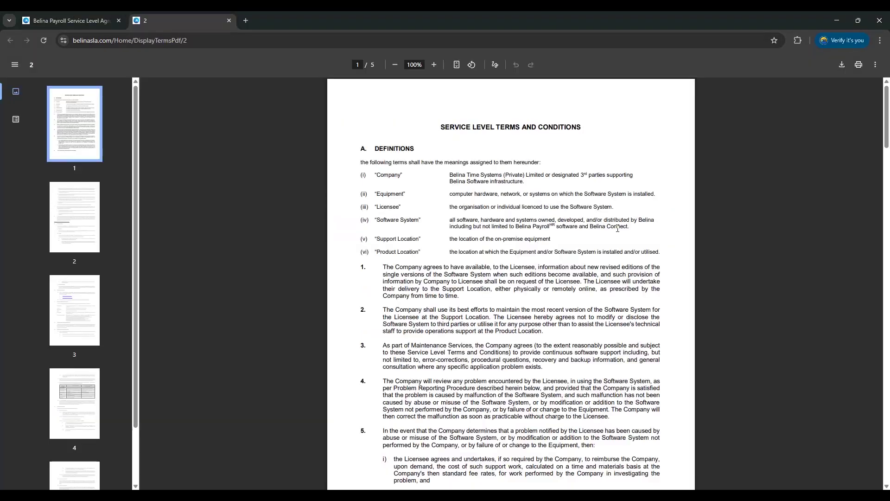
pyautogui.scroll(-4, 618, 229)
pyautogui.scroll(-1, 617, 229)
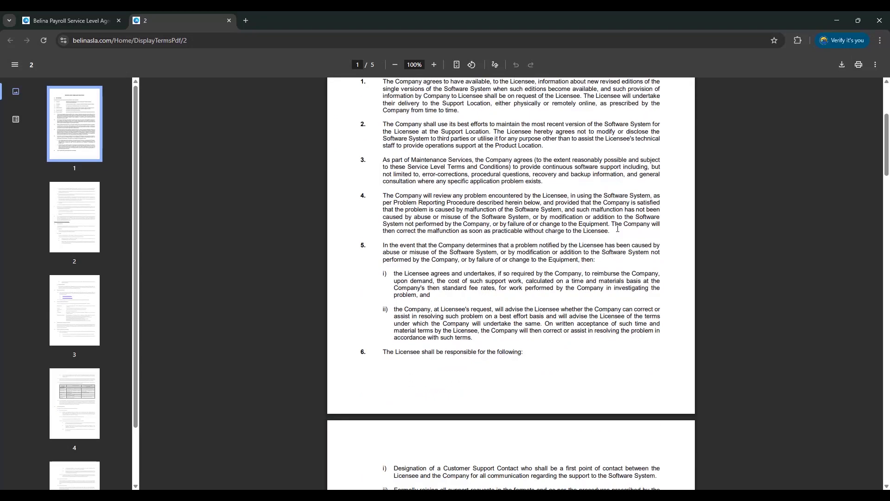
pyautogui.press('End')
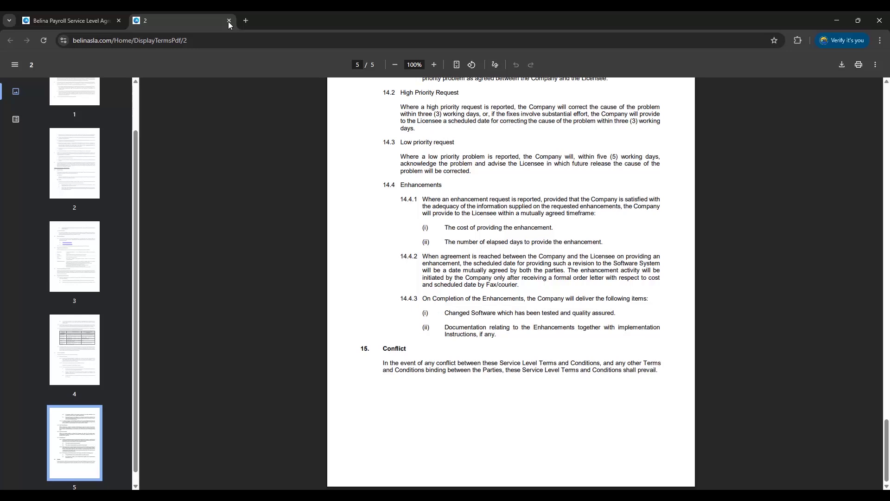
# - Close the service level terms PDF and copy the Belina agreement page's web address
pyautogui.click(228, 22)
pyautogui.moveTo(324, 40); pyautogui.dragTo(67, 41)
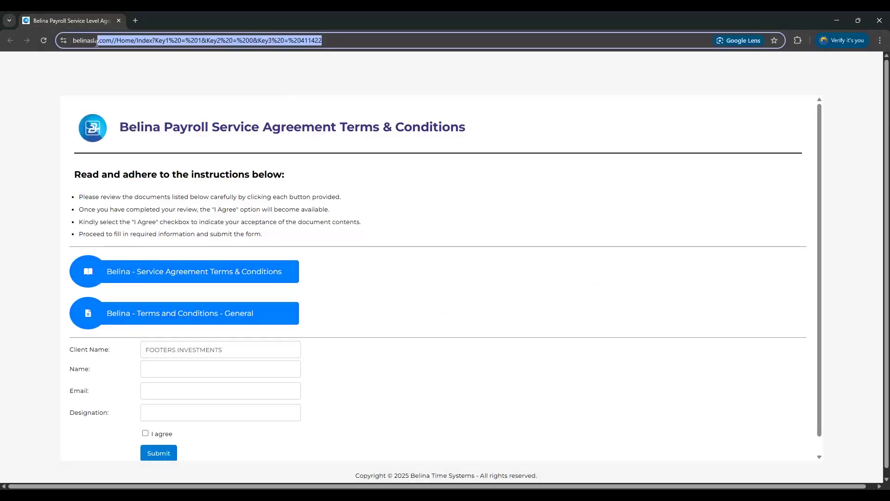
pyautogui.rightClick(61, 45)
pyautogui.press('Down')
pyautogui.press('Down')
pyautogui.press('Down')
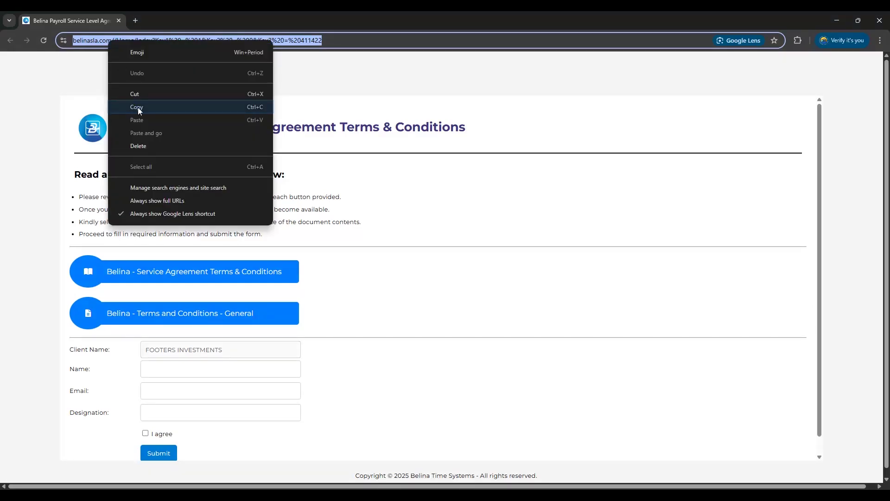
pyautogui.click(138, 109)
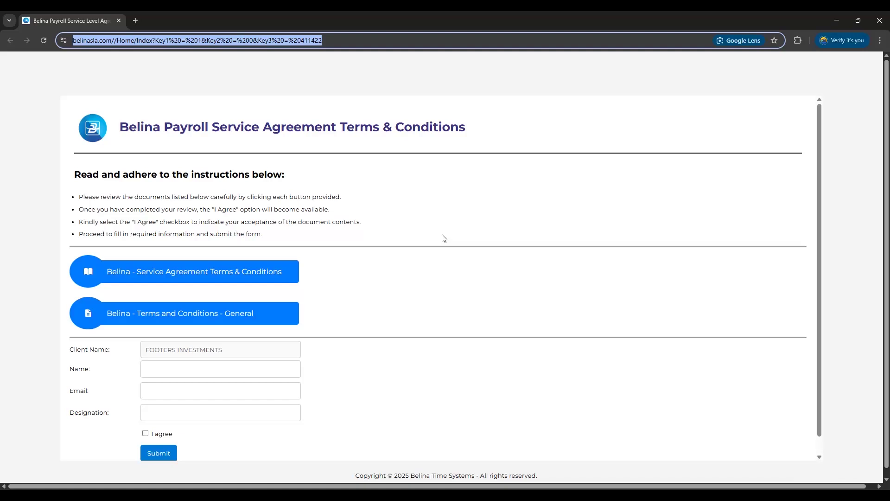
pyautogui.click(442, 238)
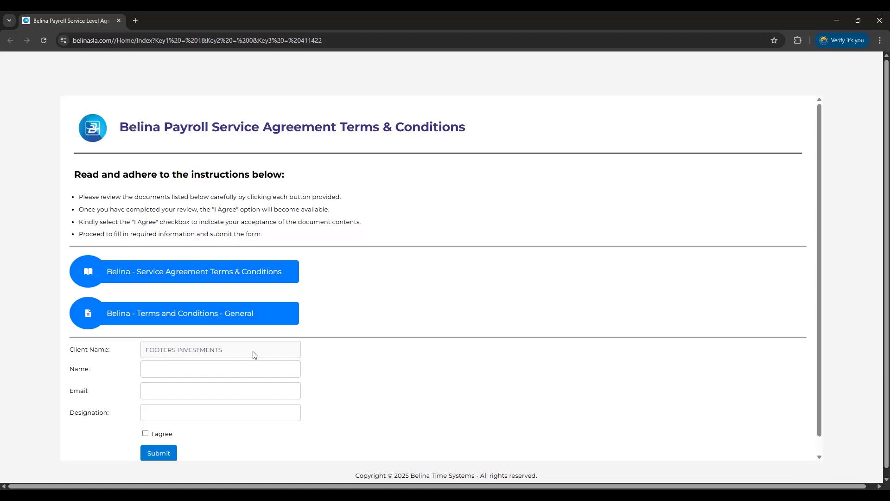
# - Fill in the signer's name, email and designation, accept the terms, submit, and acknowledge the thank-you alert
pyautogui.press('Tab')
pyautogui.write('J')
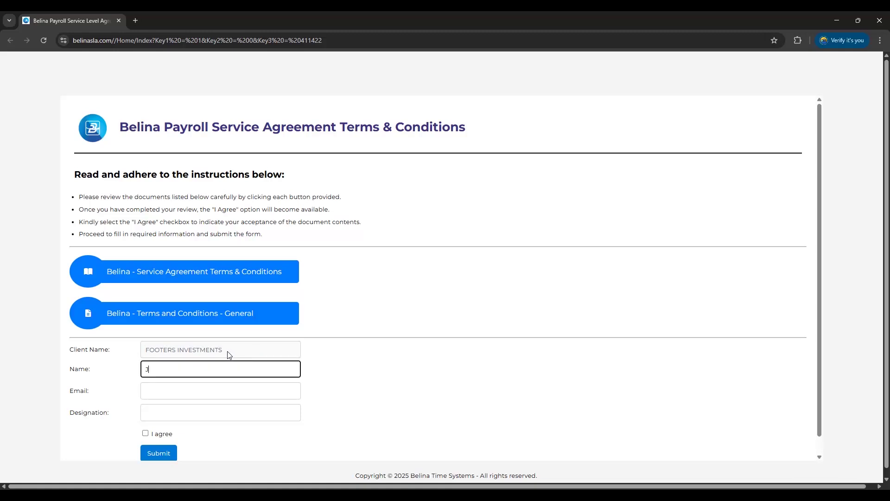
pyautogui.write('hn Smith')
pyautogui.press('Tab')
pyautogui.write('johnsmi')
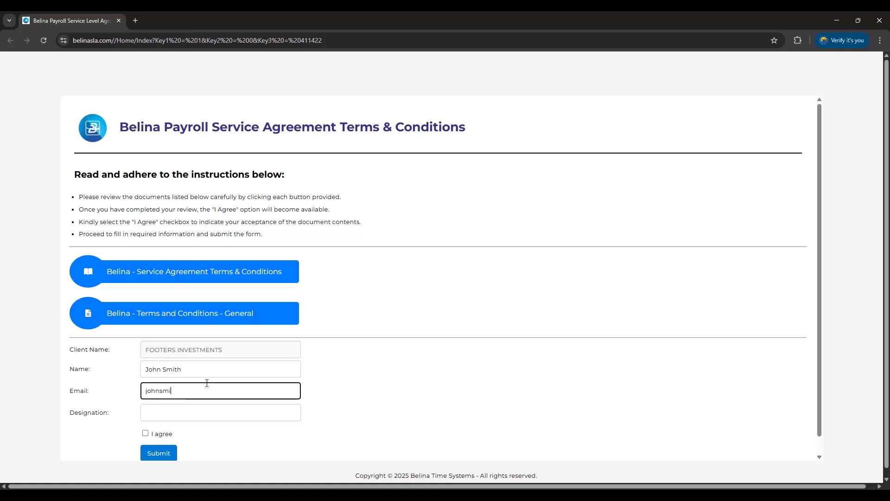
pyautogui.write('th@email.com')
pyautogui.press('Tab')
pyautogui.write('Payroll Admini')
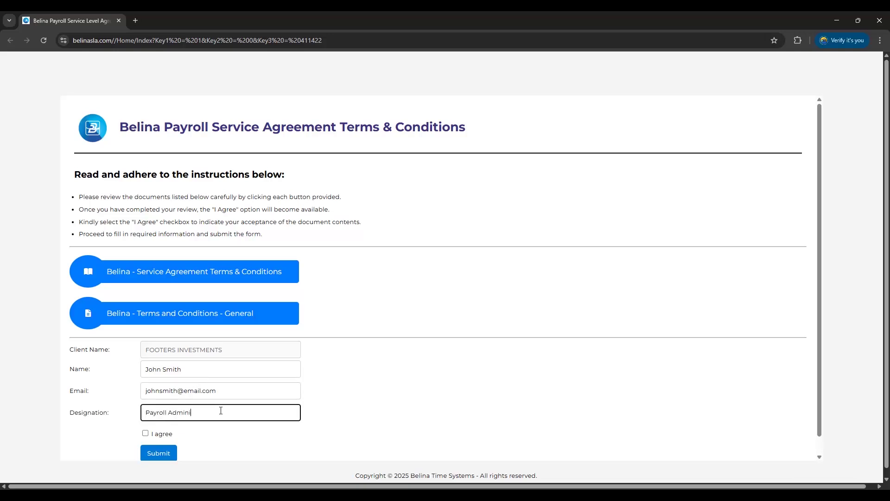
pyautogui.write('strator')
pyautogui.click(147, 433)
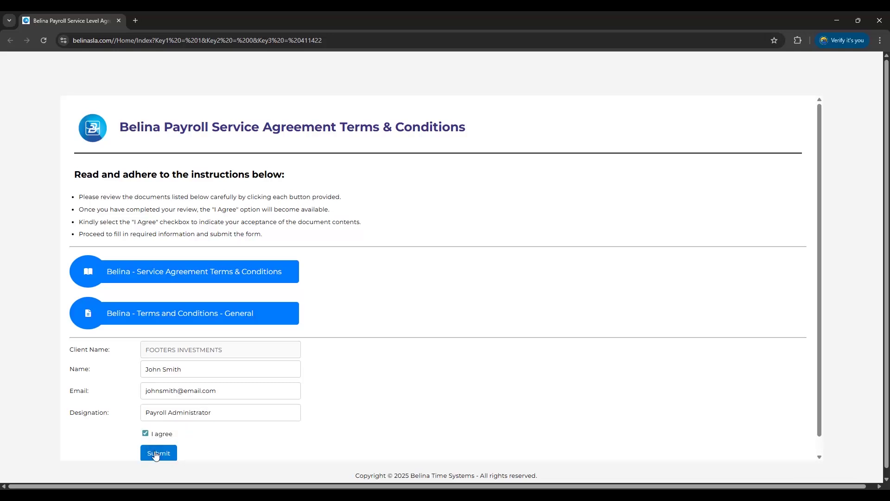
pyautogui.click(156, 454)
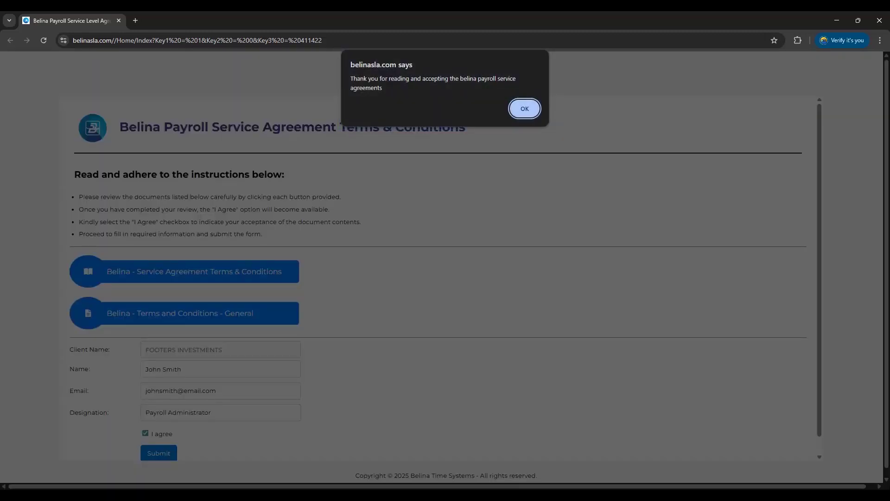
pyautogui.click(526, 111)
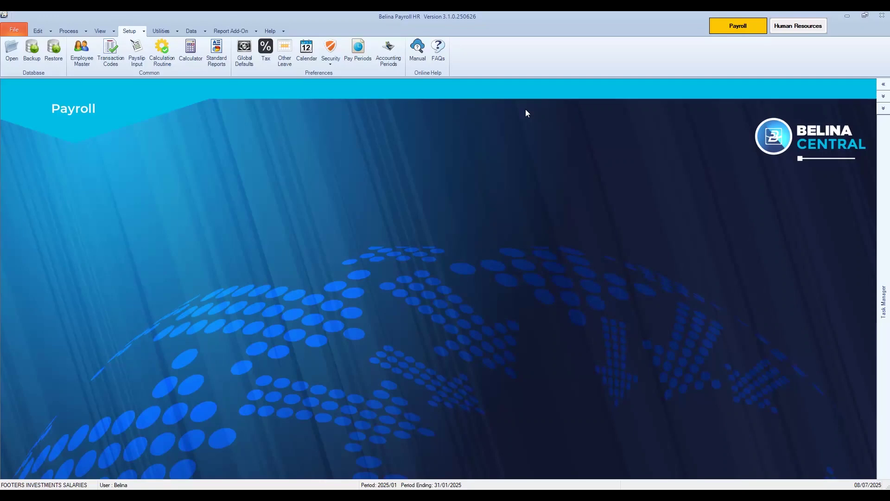
# - Apply the issued registration code in the Setup registration form, then confirm and close it
pyautogui.click(131, 32)
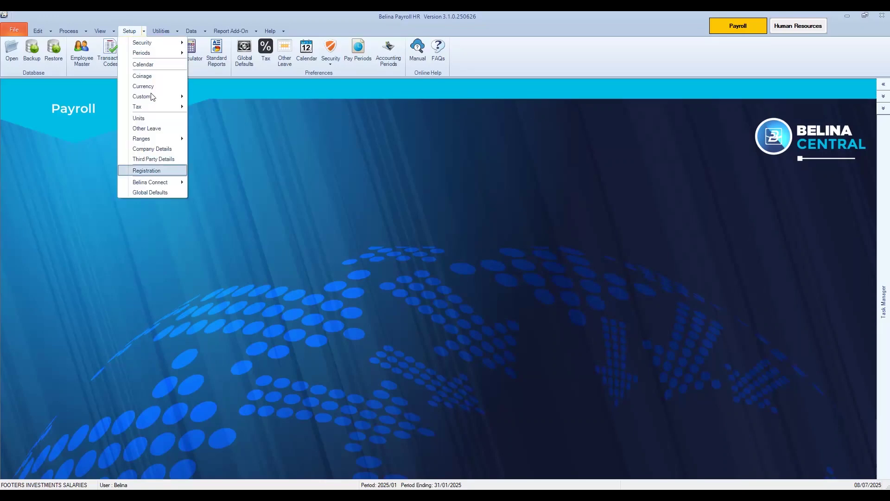
pyautogui.click(155, 171)
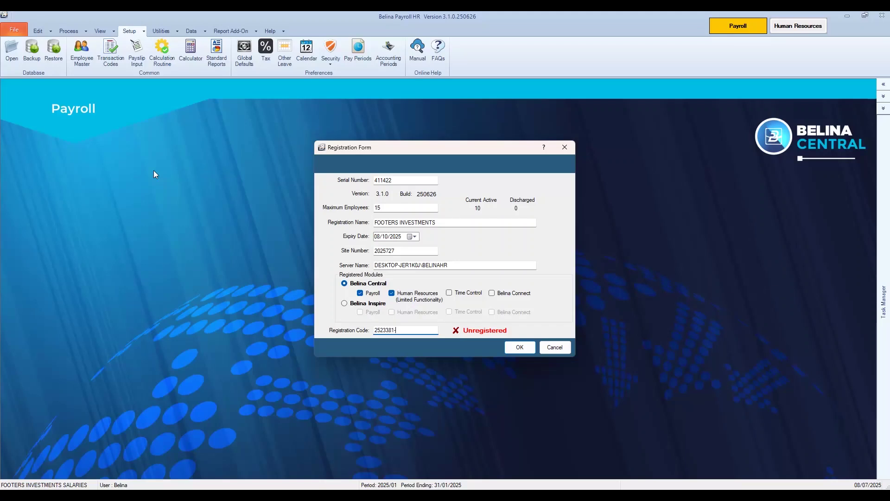
pyautogui.press('Return')
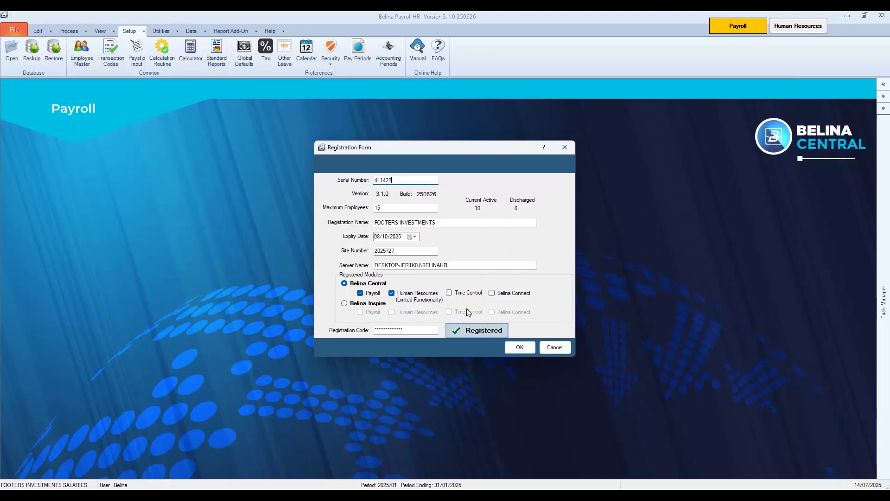
pyautogui.click(522, 348)
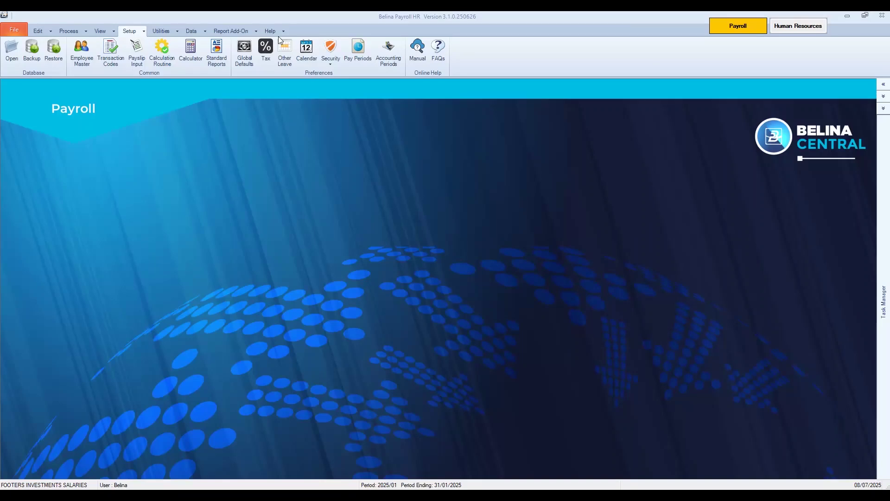
# - Open the signed Service Level Terms & conditions PDF from Help > SLAs Signed
pyautogui.click(278, 37)
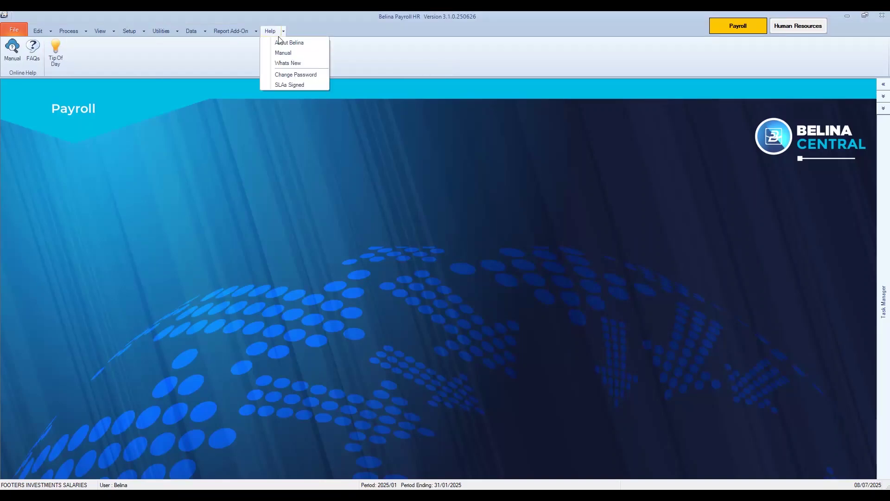
pyautogui.click(273, 85)
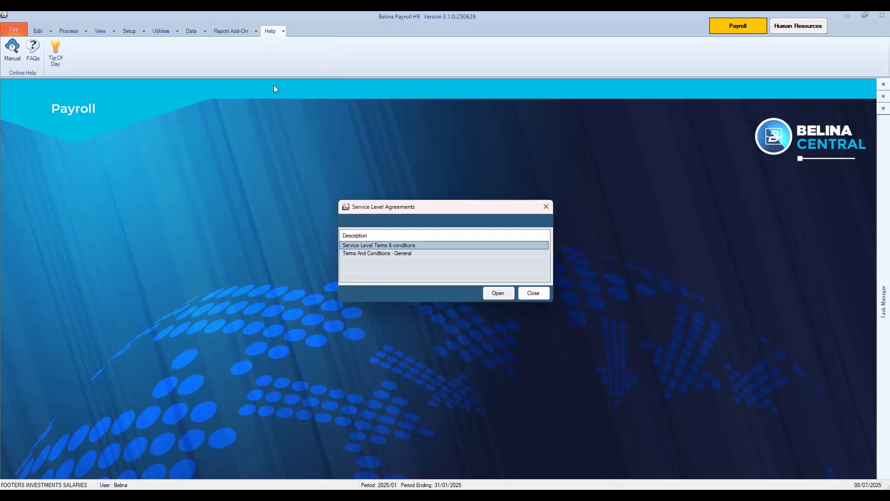
pyautogui.click(482, 245)
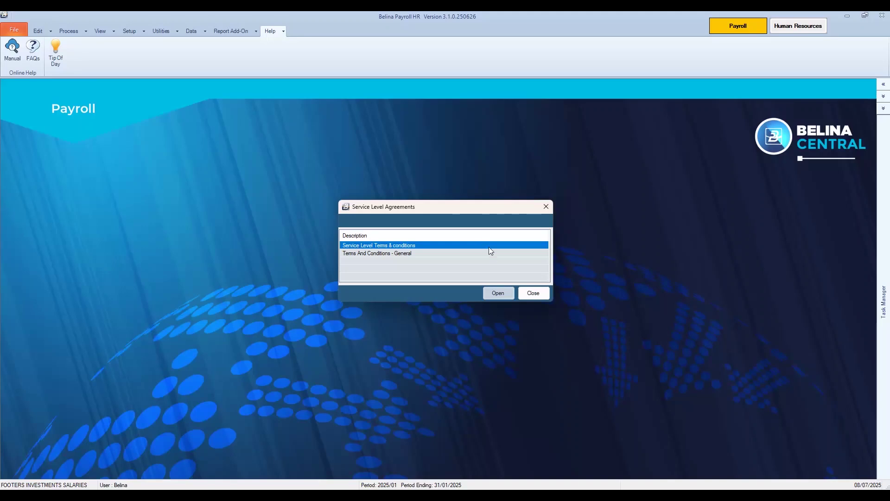
pyautogui.click(498, 293)
pyautogui.scroll(-5, 516, 280)
pyautogui.scroll(-5, 516, 280)
pyautogui.scroll(-10, 516, 280)
pyautogui.scroll(-5, 516, 280)
pyautogui.scroll(-3, 517, 280)
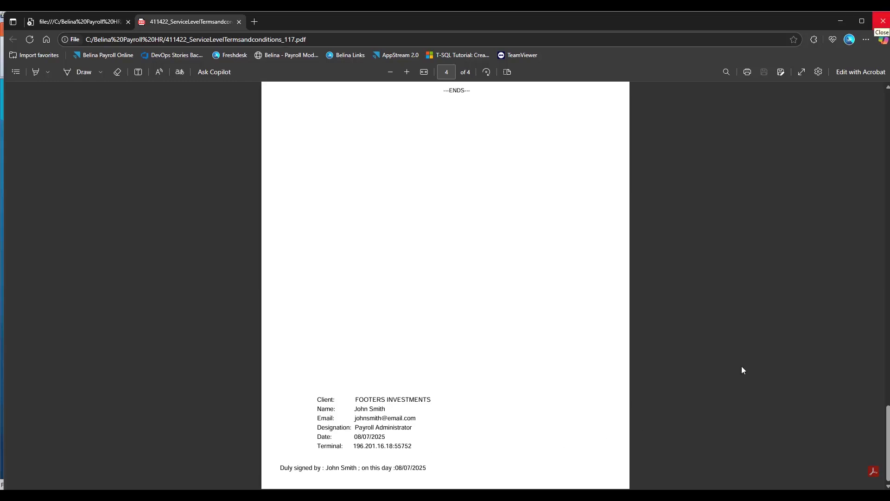
# - Close the Edge PDF viewer and open the signed Terms And Conditions - General PDF
pyautogui.click(882, 20)
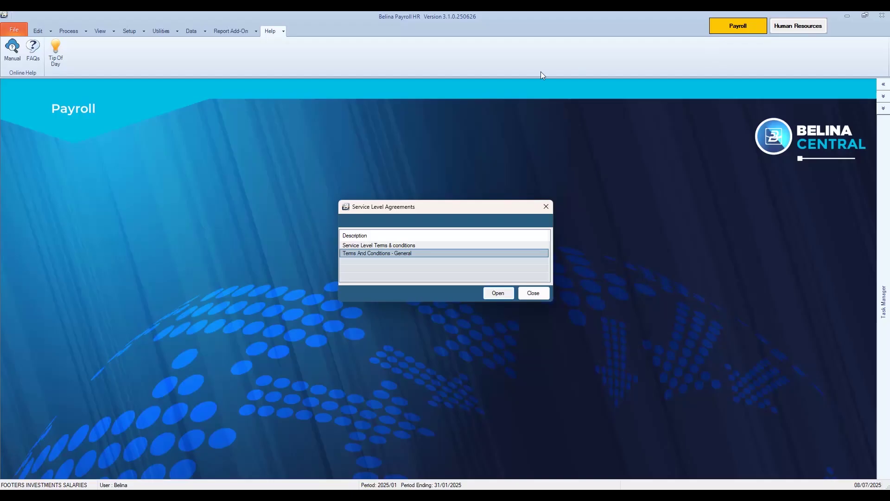
pyautogui.click(406, 253)
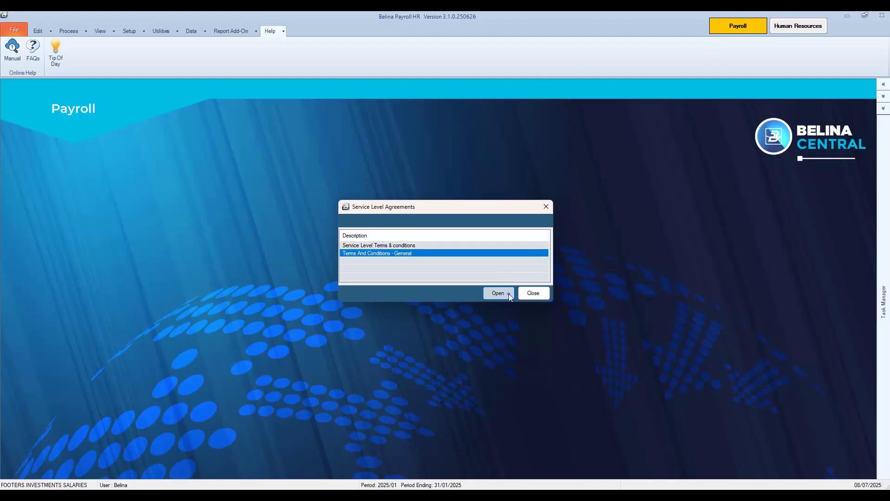
pyautogui.click(498, 293)
pyautogui.scroll(-7, 517, 281)
pyautogui.scroll(-7, 519, 275)
pyautogui.scroll(-7, 522, 264)
pyautogui.scroll(-7, 522, 262)
pyautogui.scroll(-5, 522, 261)
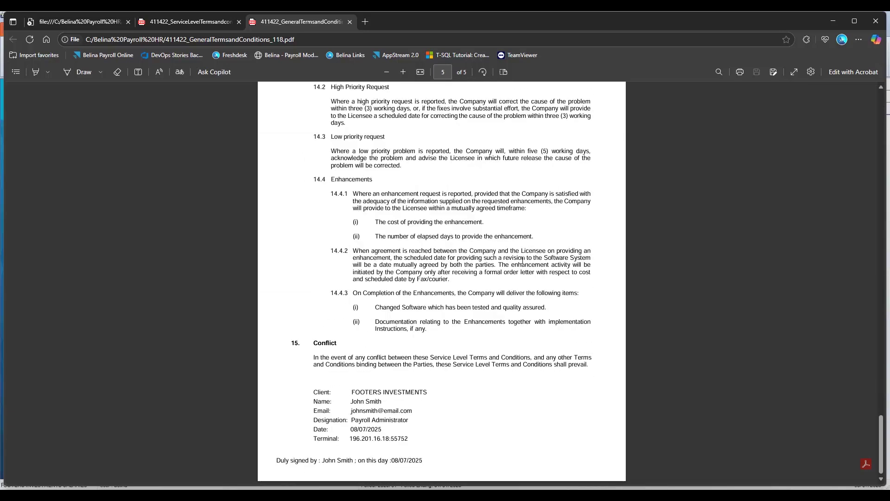